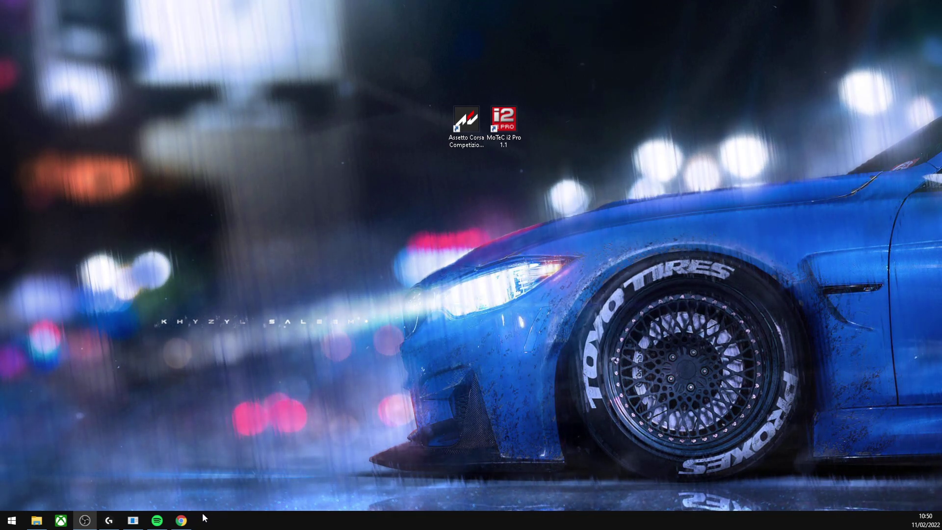
Bring up the MoTeC i2 downloads page in Chrome, then launch the mi2_pro installer and cancel it
click(181, 520)
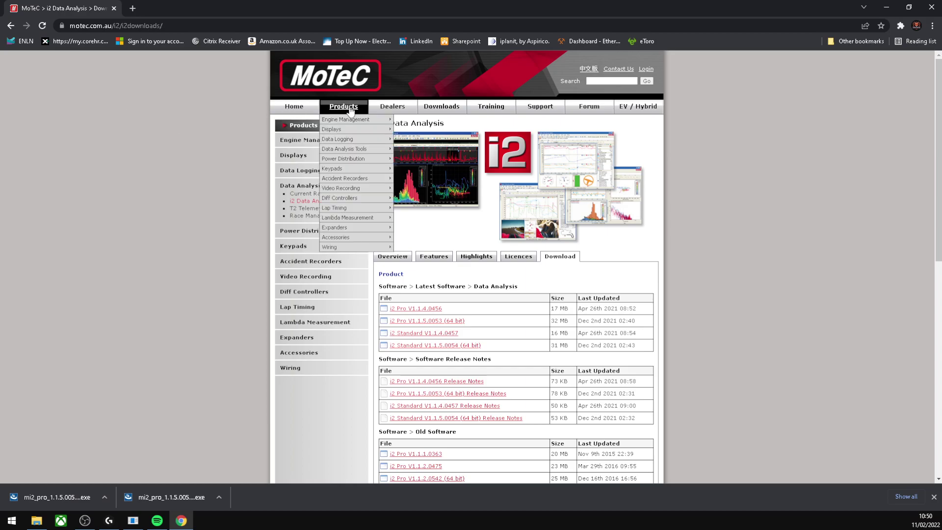
scroll(534, 268, down, 1)
scroll(534, 268, down, 1)
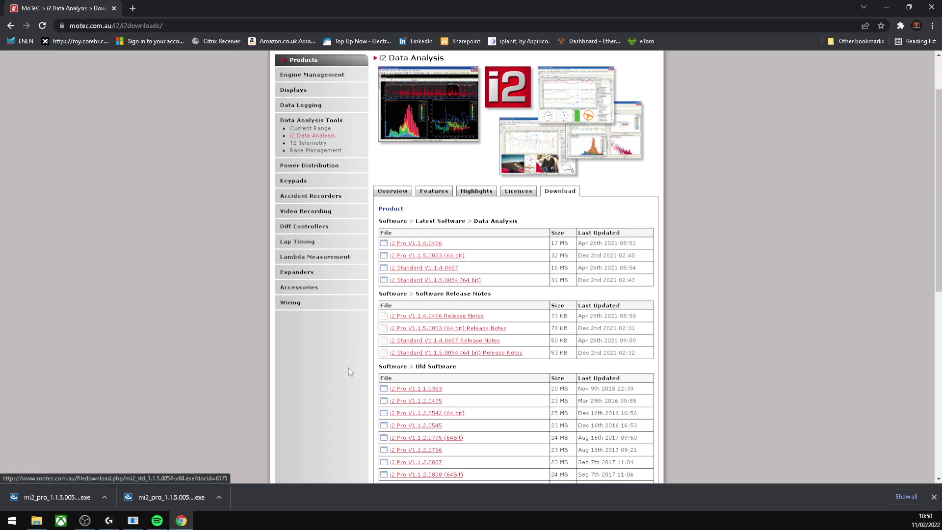
click(185, 497)
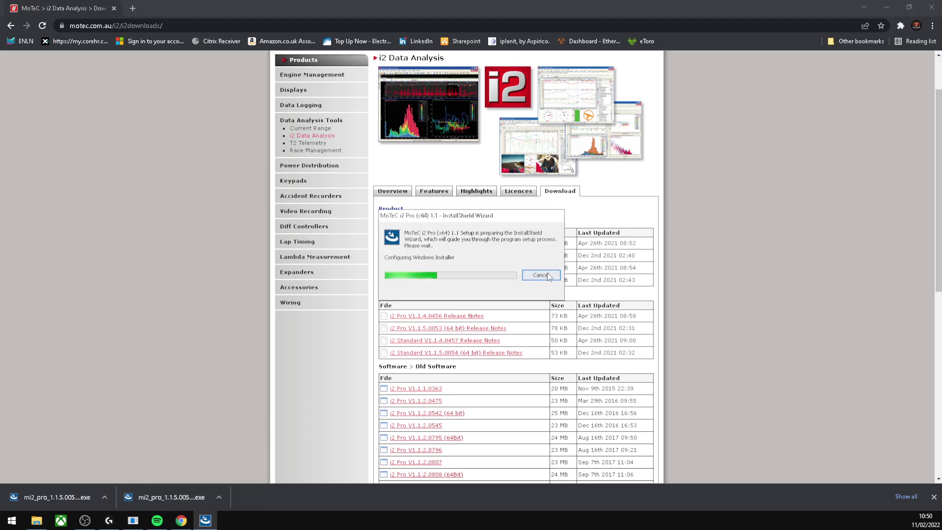
click(548, 276)
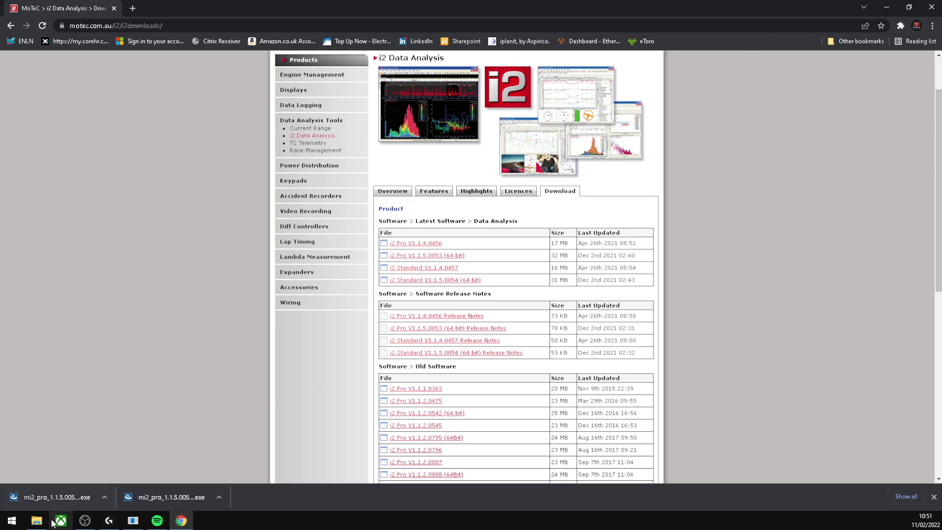
Navigate File Explorer to Documents > Assetto Corsa Competizione > MoTeC > Workspaces
click(36, 520)
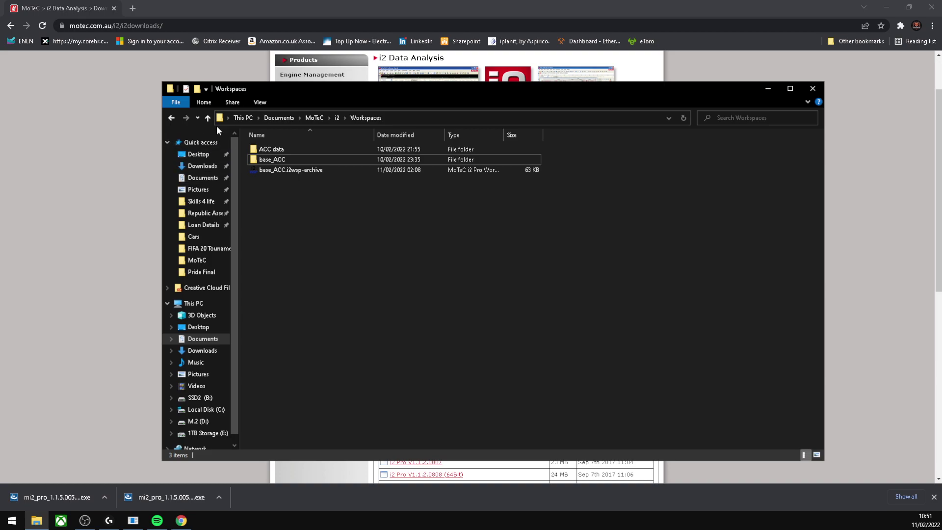
click(202, 178)
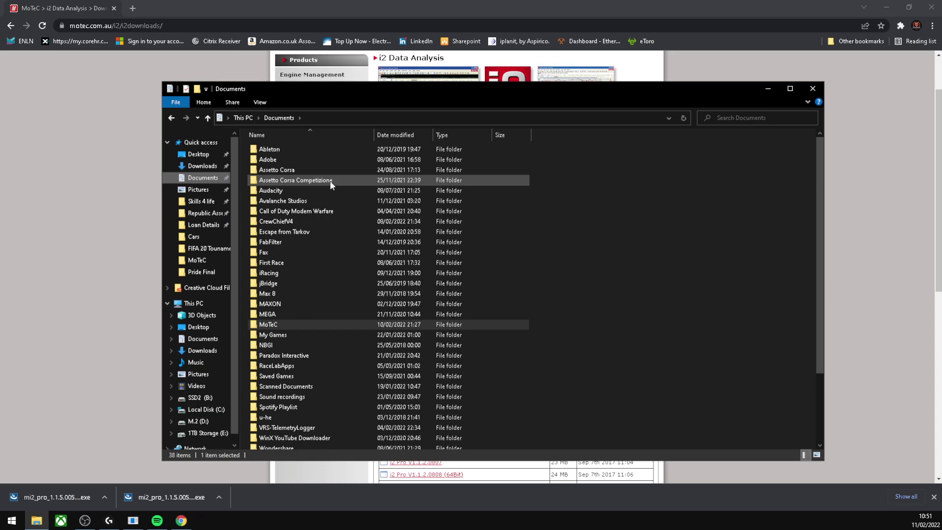
mouse_move(330, 180)
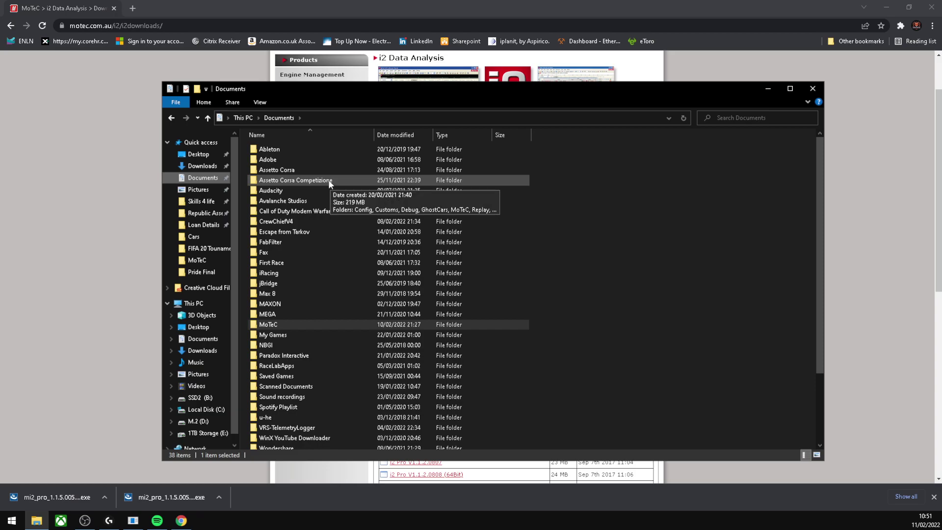
double_click(328, 179)
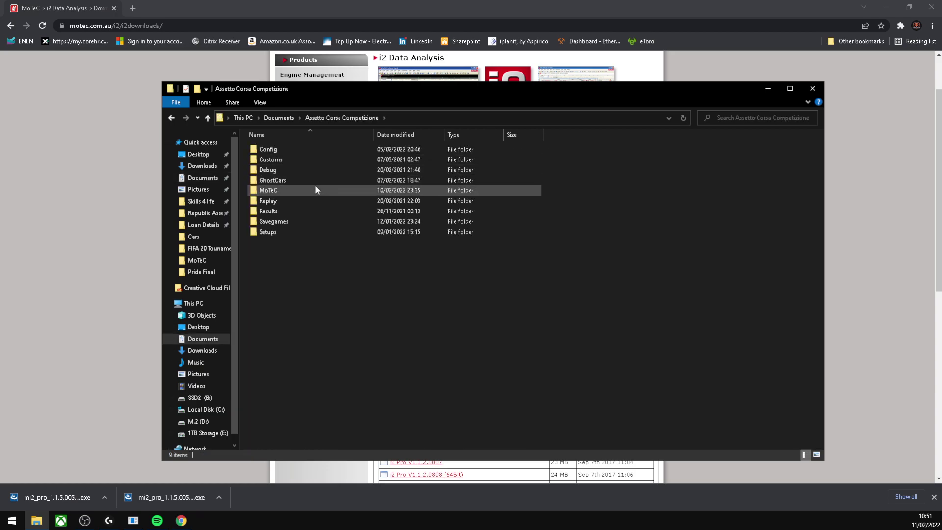
mouse_move(293, 193)
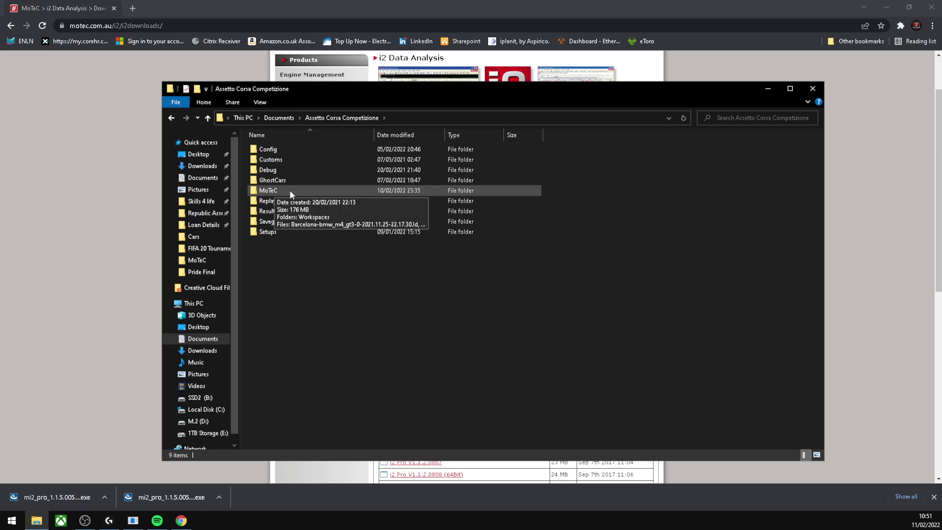
double_click(289, 190)
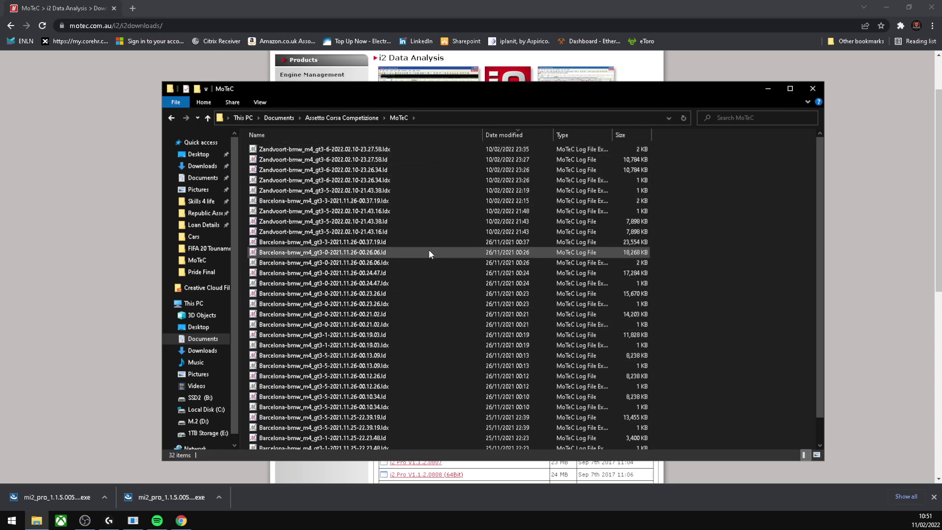
scroll(417, 260, down, 1)
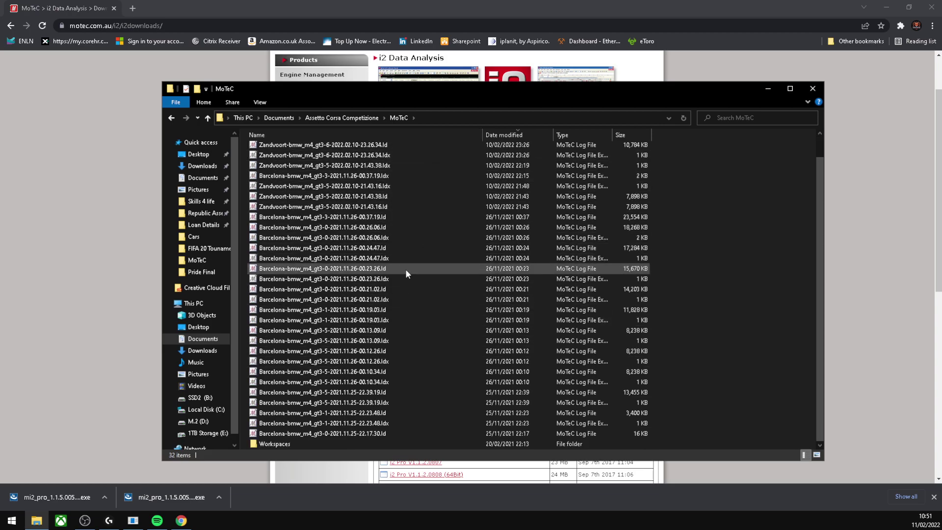
double_click(300, 442)
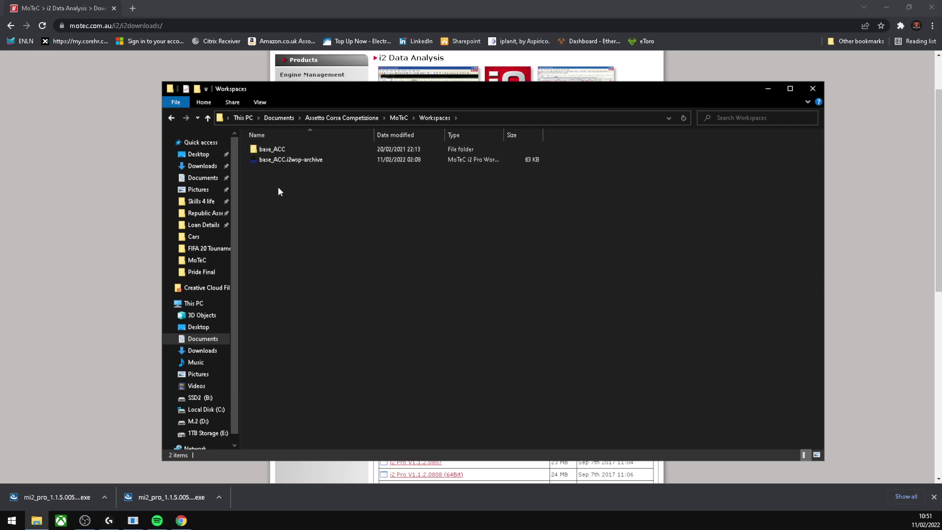
Copy base_ACC and base_ACC.i2wsp-archive together
drag(280, 188, 290, 149)
right_click(279, 152)
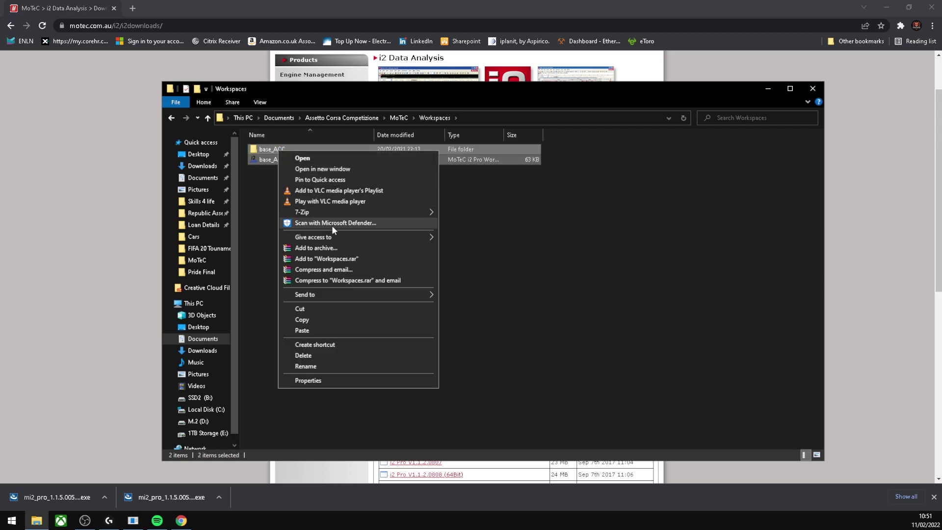
click(324, 319)
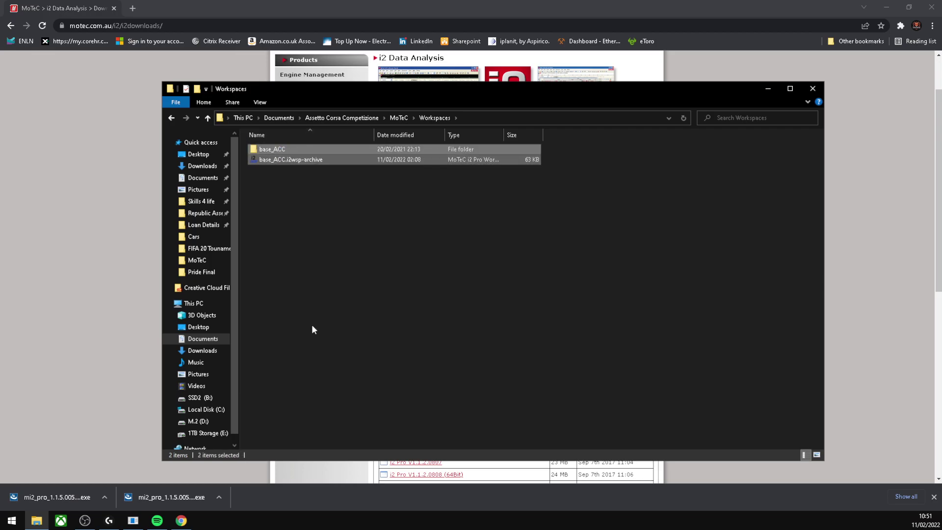
Paste both into Documents > MoTeC > i2 > Workspaces, replacing the existing same-named files
click(206, 182)
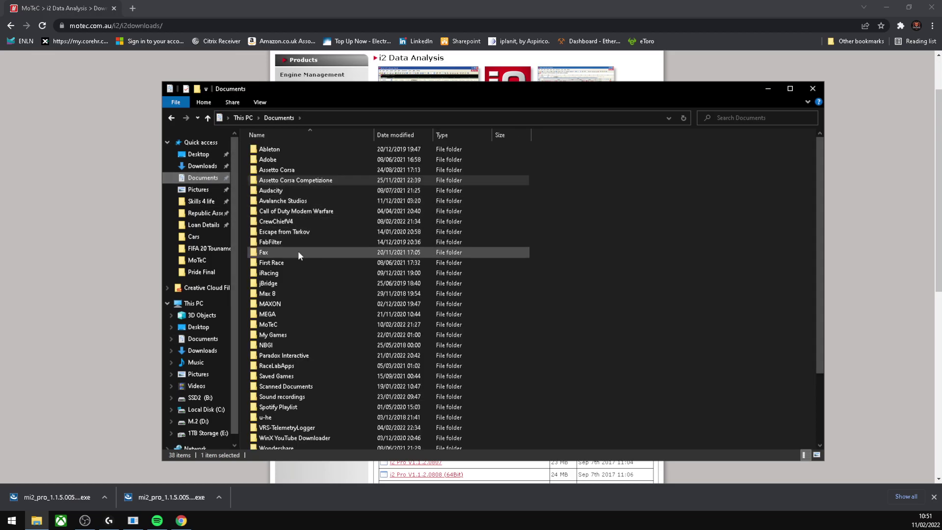
double_click(281, 323)
double_click(261, 149)
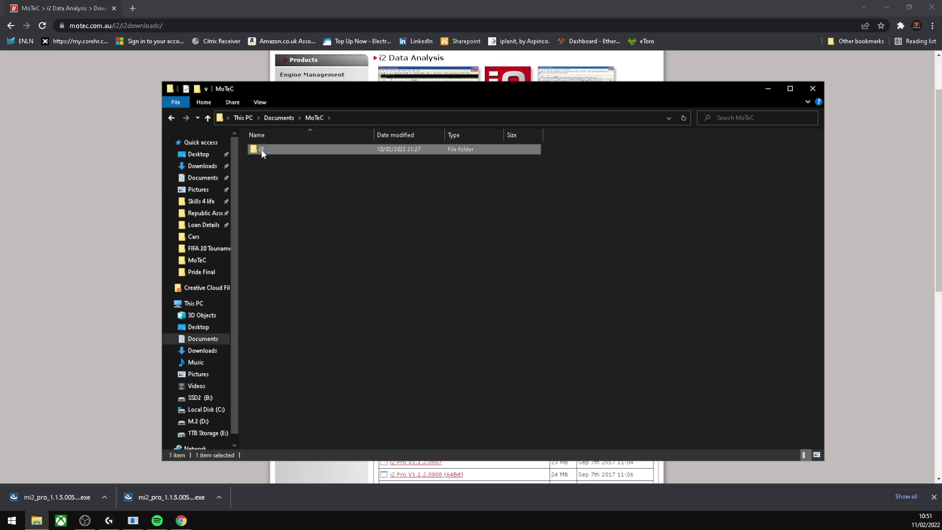
double_click(278, 149)
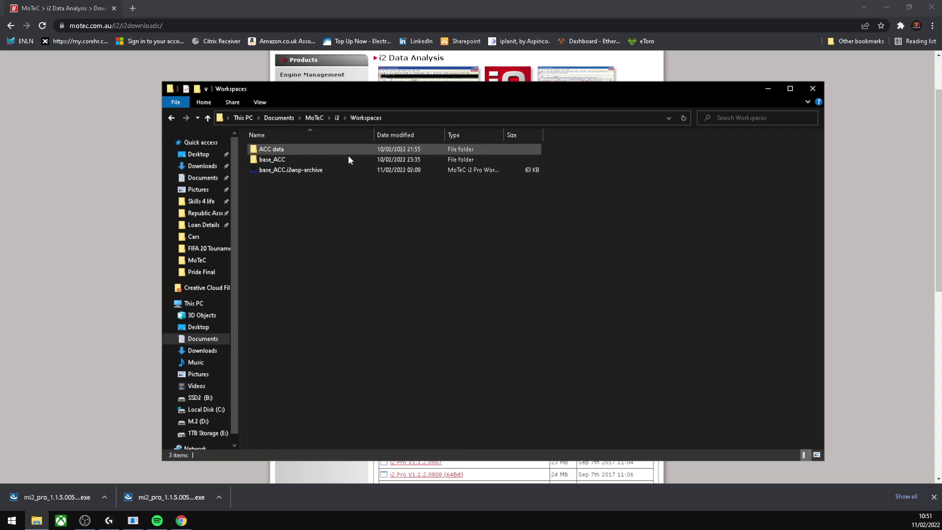
right_click(268, 210)
click(311, 275)
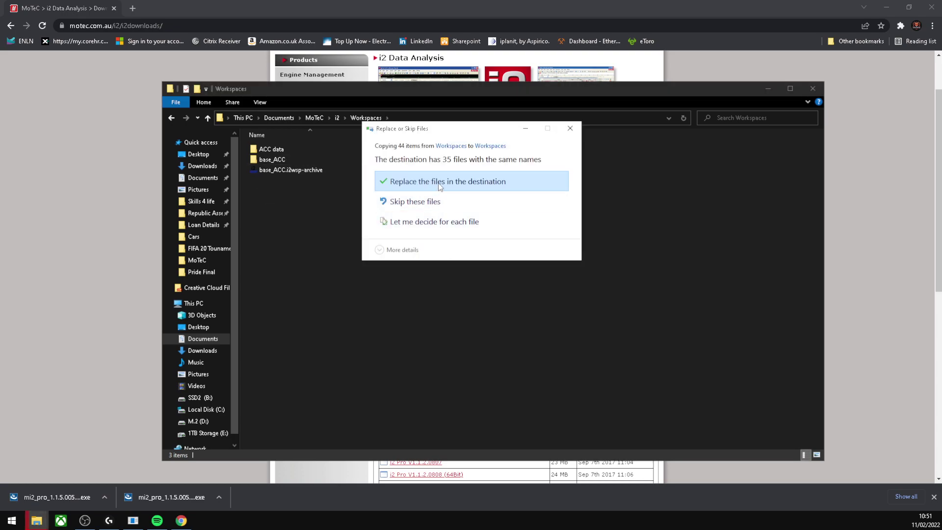
click(456, 185)
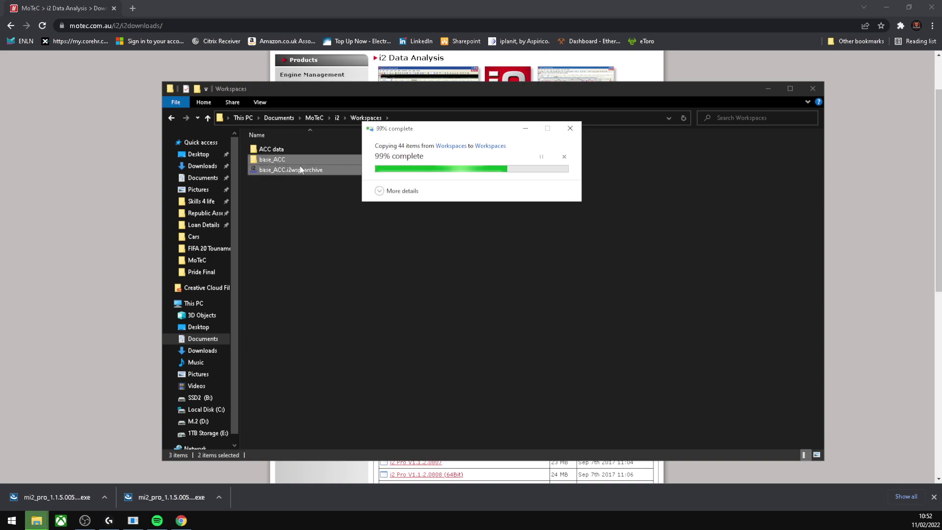
click(399, 221)
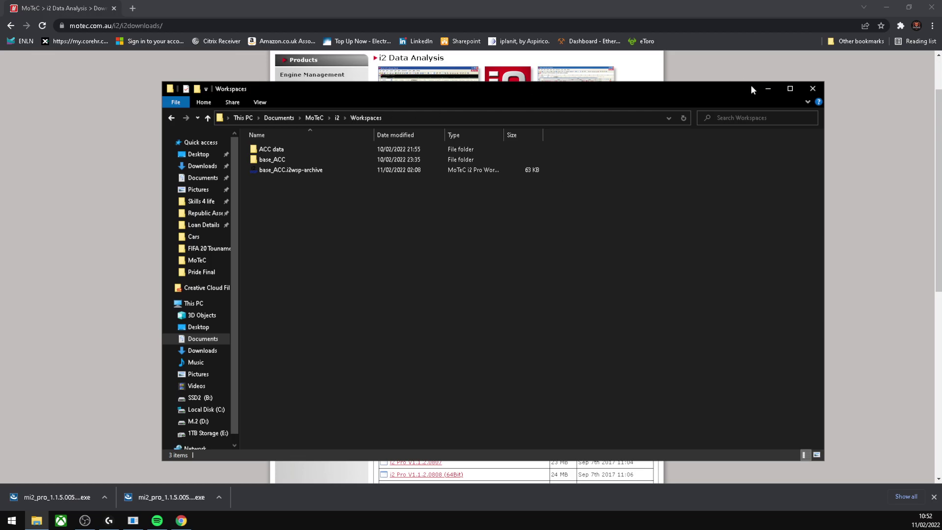
Close Explorer, minimize Chrome and launch Assetto Corsa Competizione from its desktop shortcut
click(768, 89)
click(886, 6)
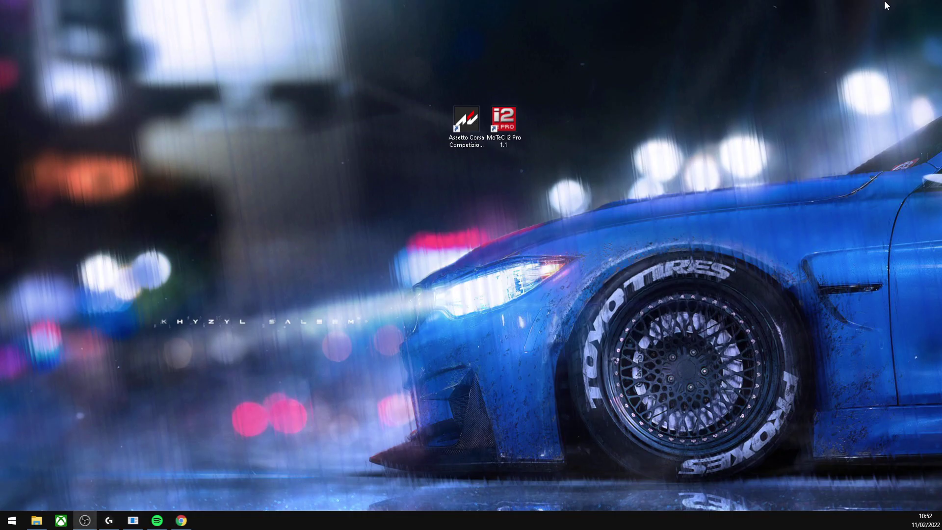
double_click(478, 145)
click(542, 194)
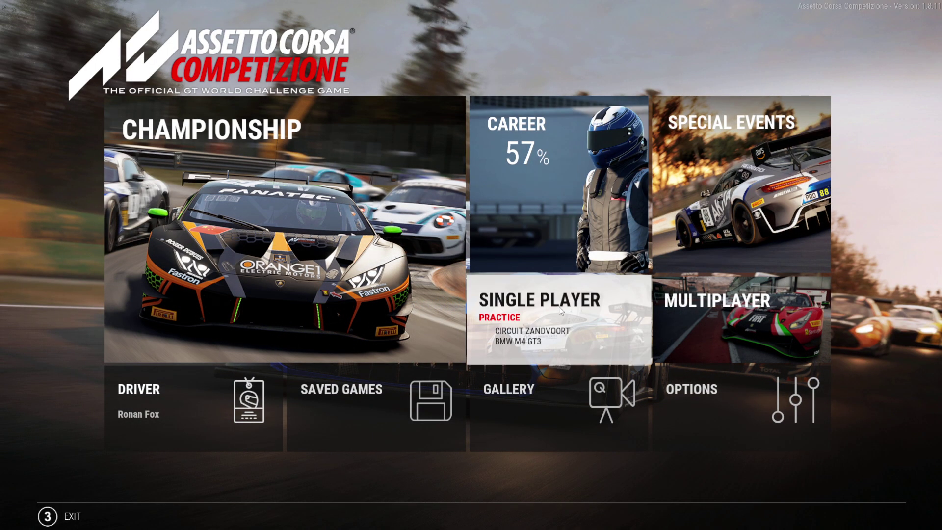
Go into Single Player and start the Zandvoort practice session in the BMW M4 GT3
click(546, 315)
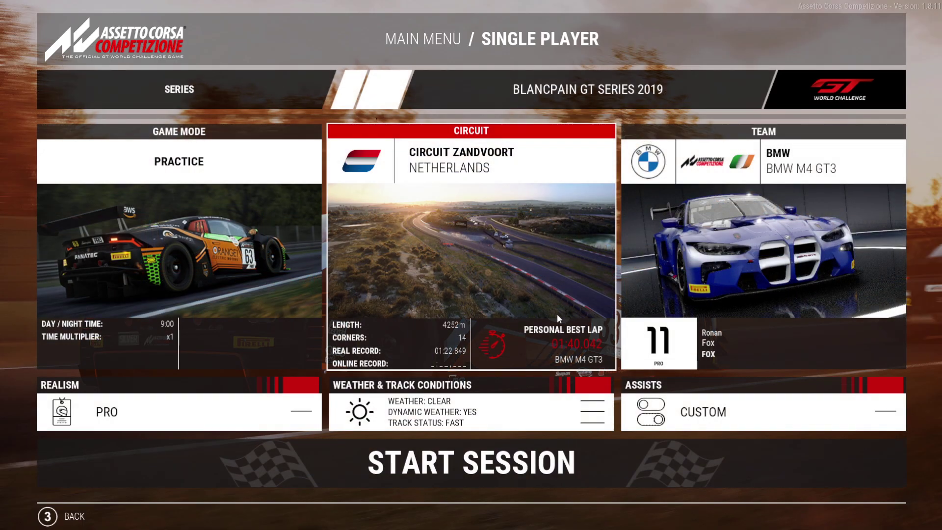
click(486, 468)
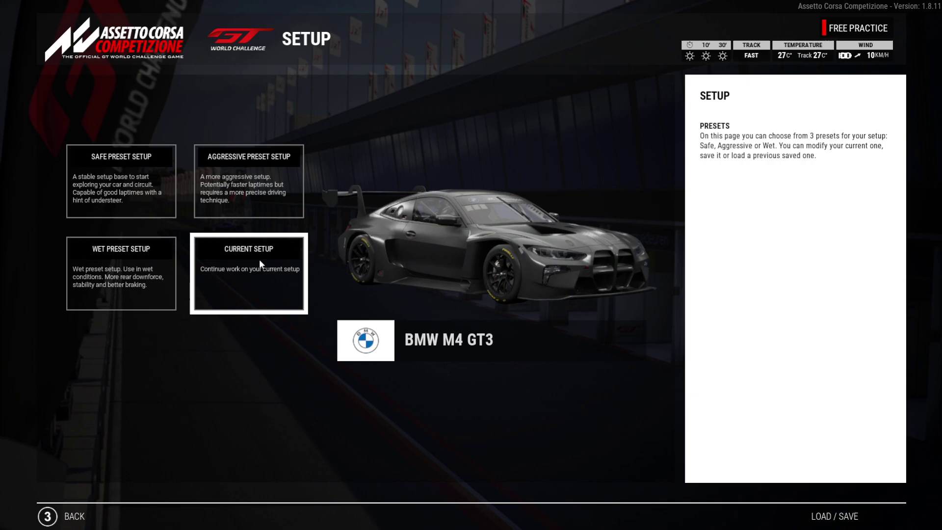
Adjust the Electronics telemetry laps setting (25, then 91) and back out through the setup presets
click(258, 261)
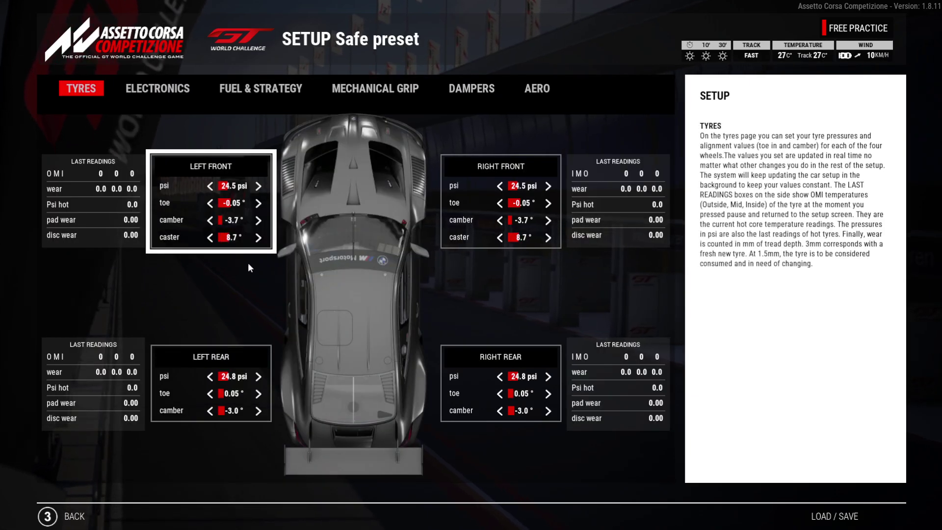
click(167, 89)
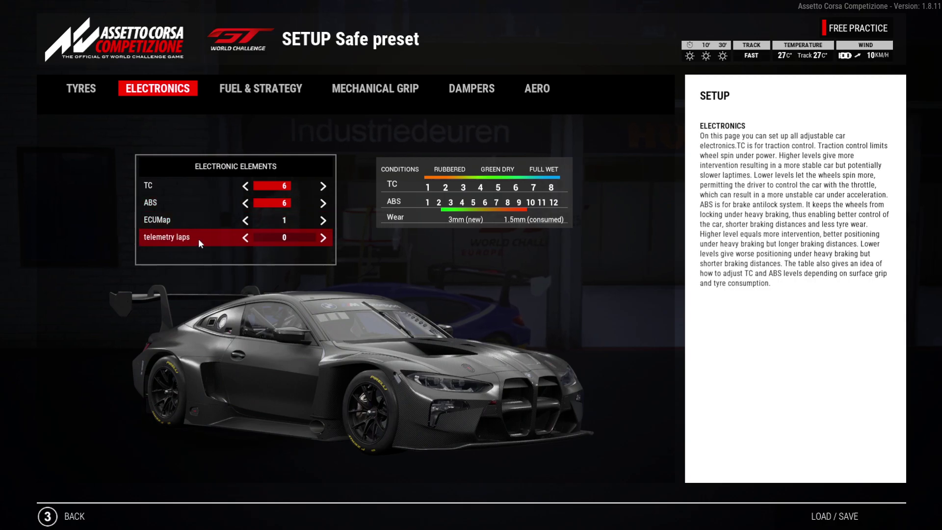
mouse_move(255, 237)
mouse_down()
mouse_move(282, 238)
mouse_move(267, 238)
mouse_up()
click(245, 238)
click(245, 238)
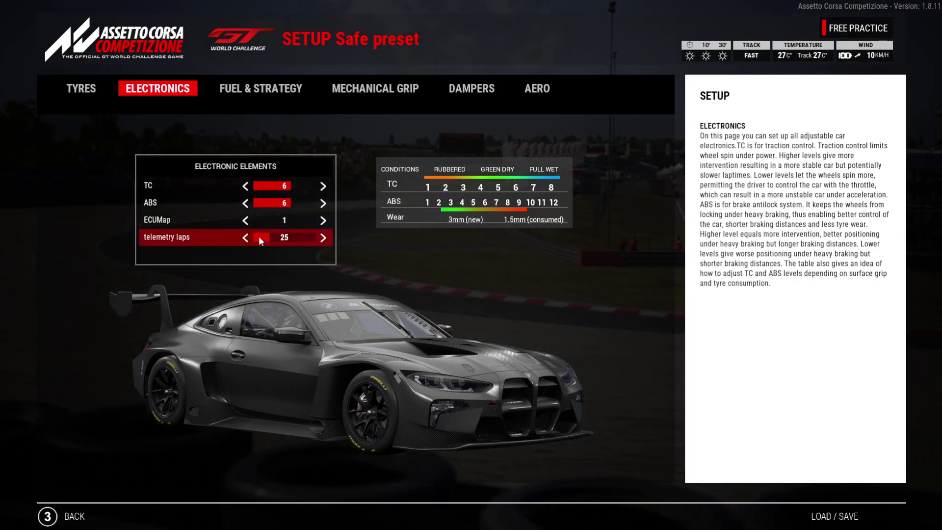
mouse_move(258, 237)
mouse_down()
mouse_move(319, 237)
mouse_move(270, 240)
mouse_up()
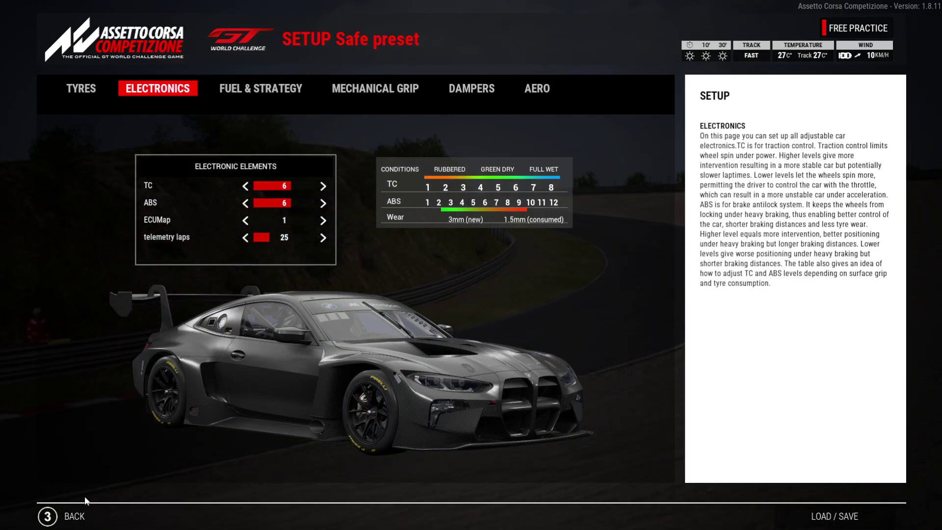
click(74, 520)
click(75, 517)
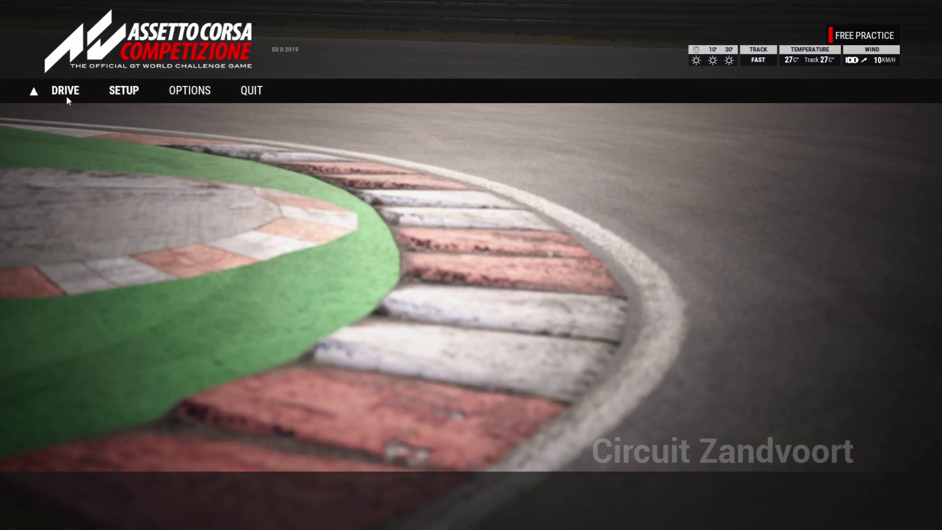
Return to the car and start the engine with ignition (Alt+L) and starter (S)
click(67, 98)
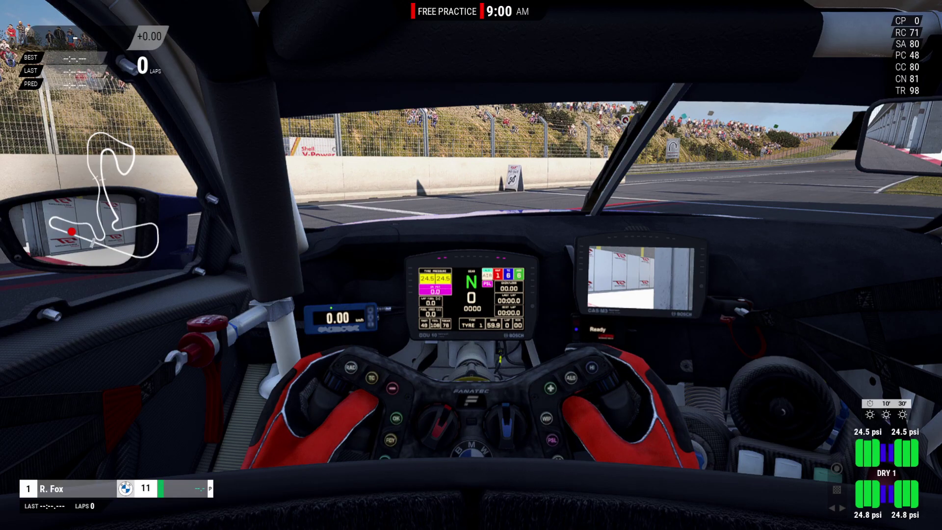
key(alt+l)
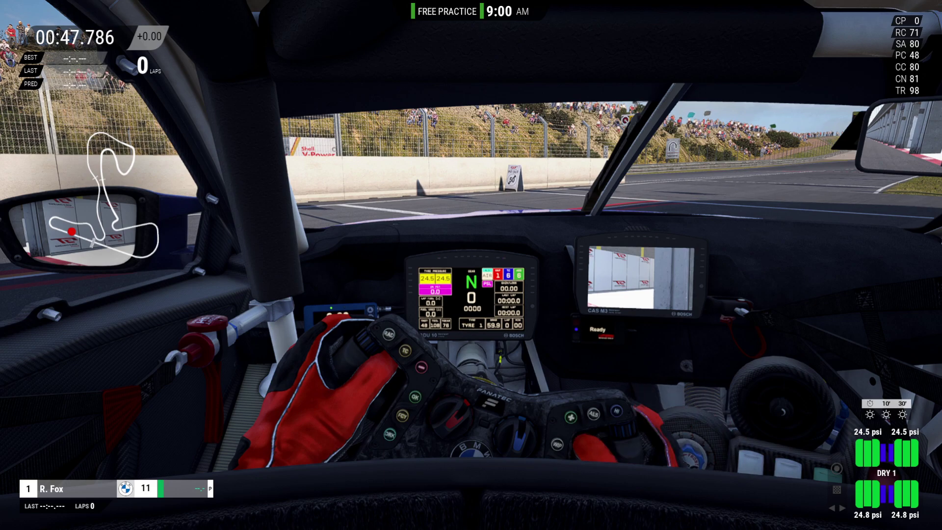
key(s)
Quit the Zandvoort session and back out to the game's quit prompt
key(Escape)
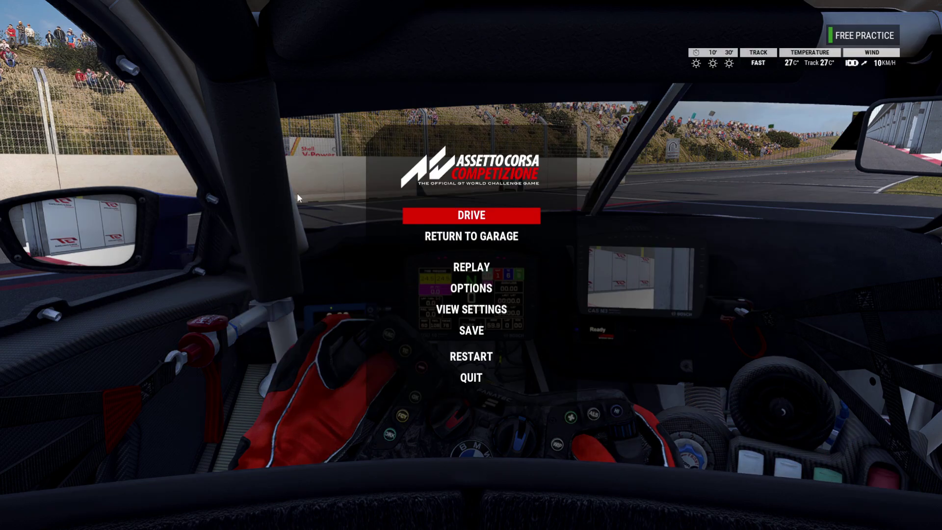
click(483, 381)
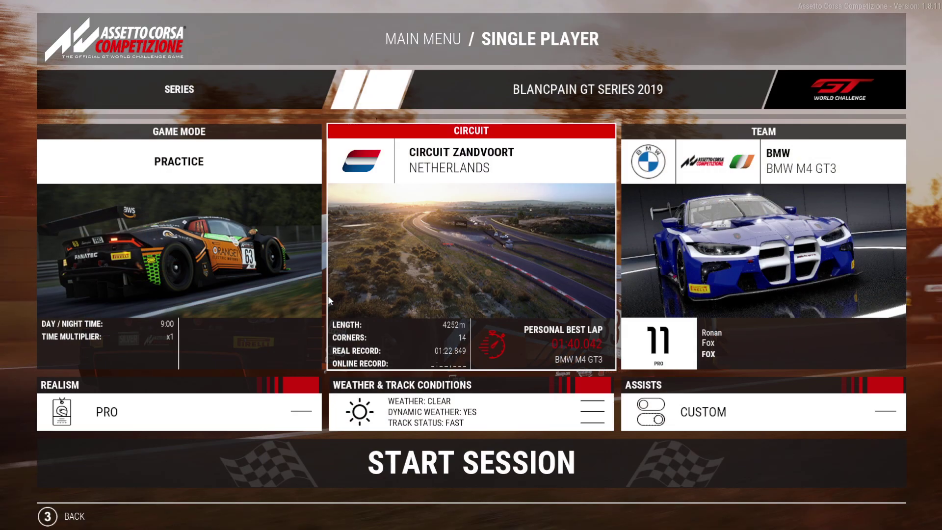
key(Escape)
key(Escape)
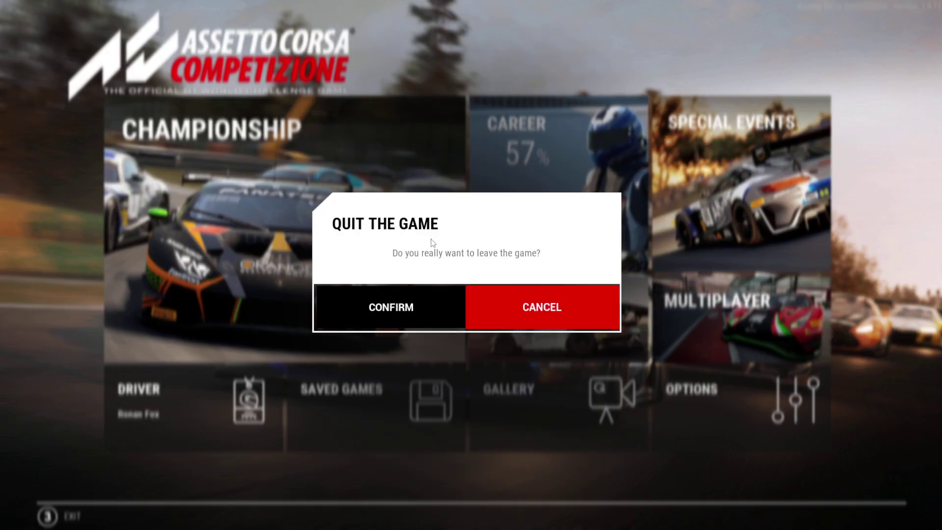
key(Escape)
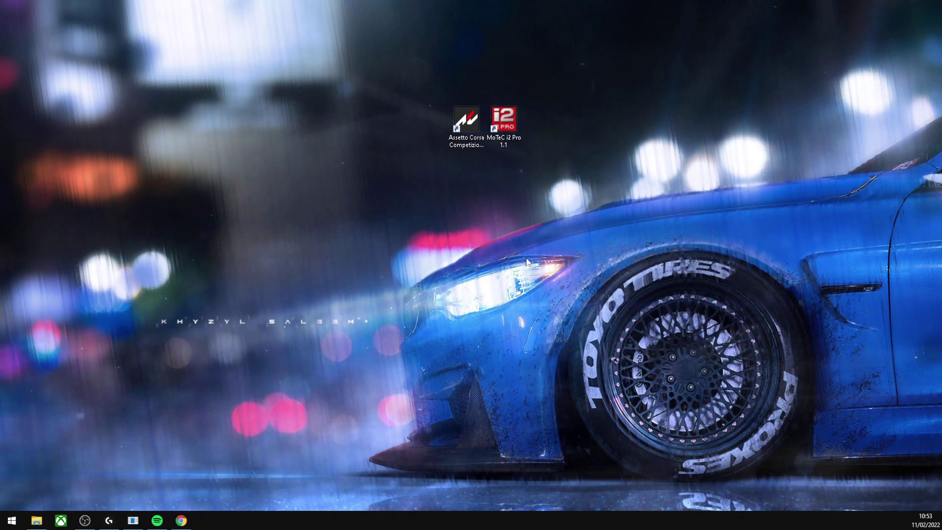
Launch MoTeC i2 Pro and open the base_ACC workspace via File > Workspace > Open Workspace
double_click(505, 127)
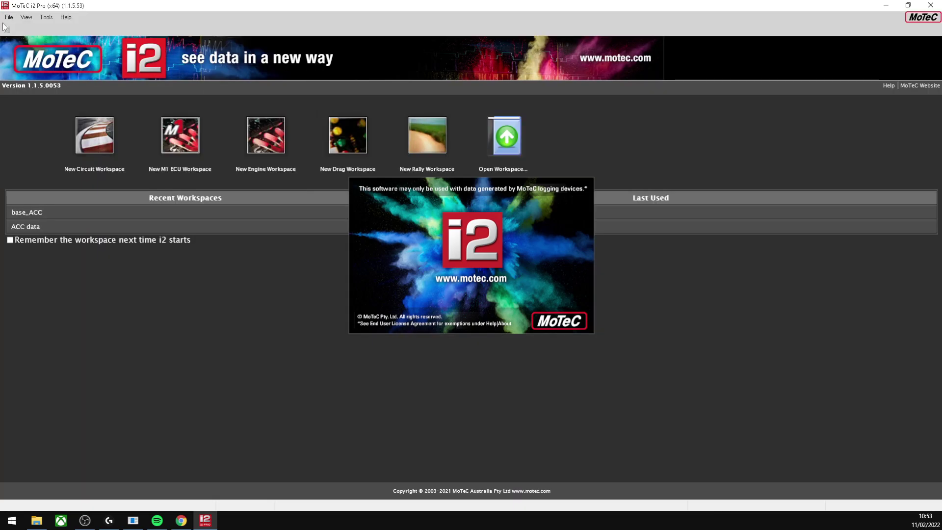
click(8, 18)
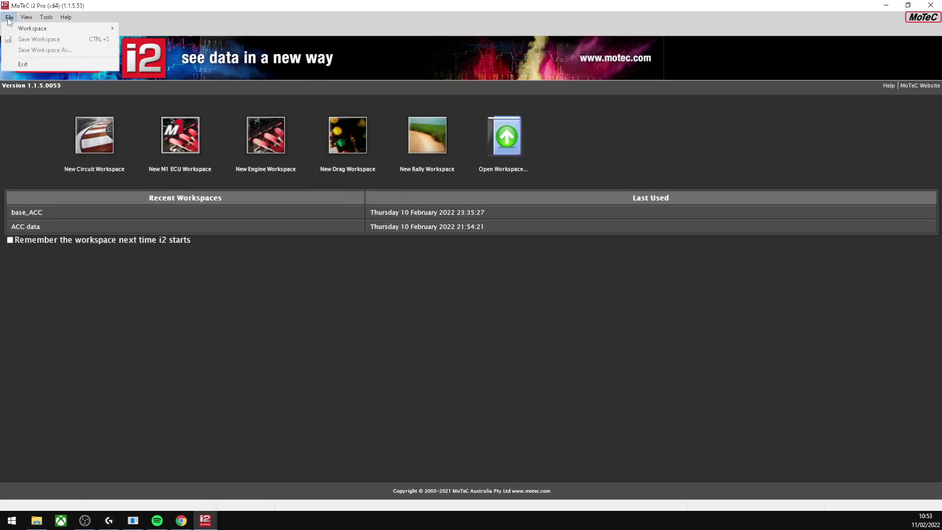
mouse_move(22, 33)
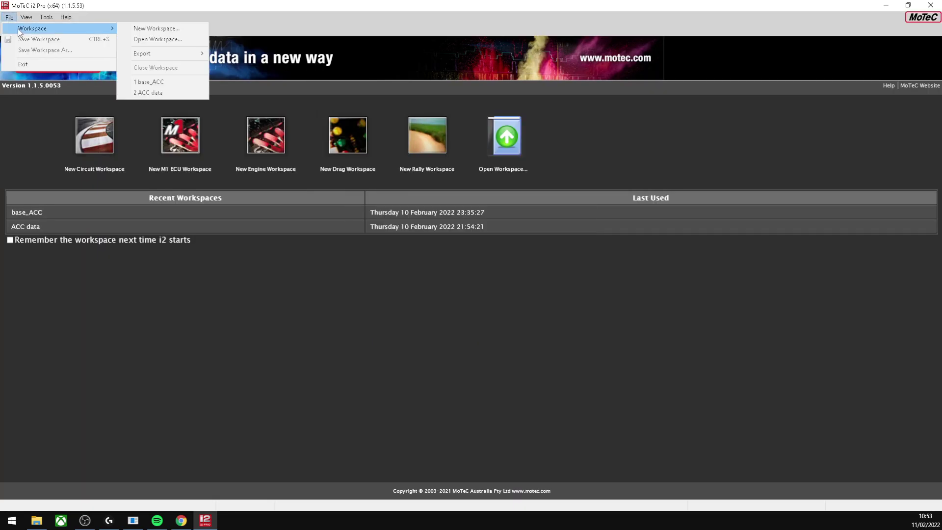
click(159, 39)
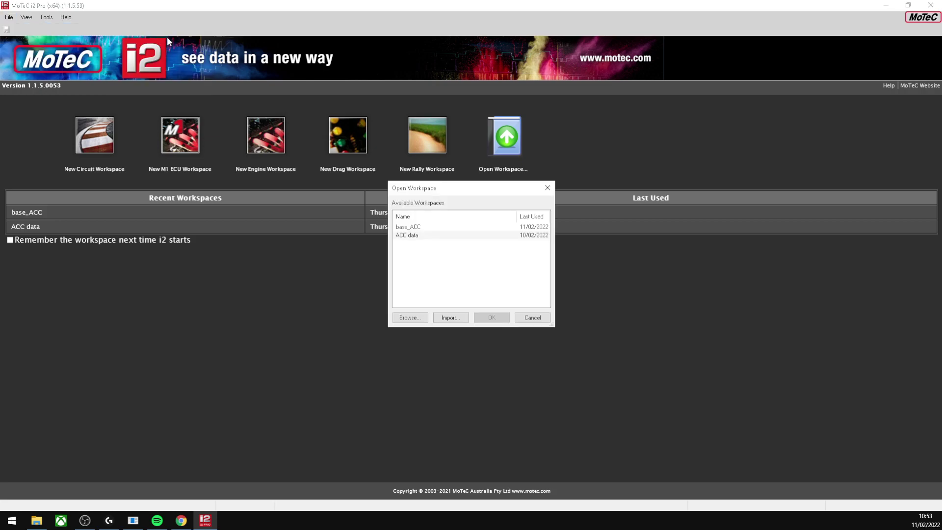
click(418, 228)
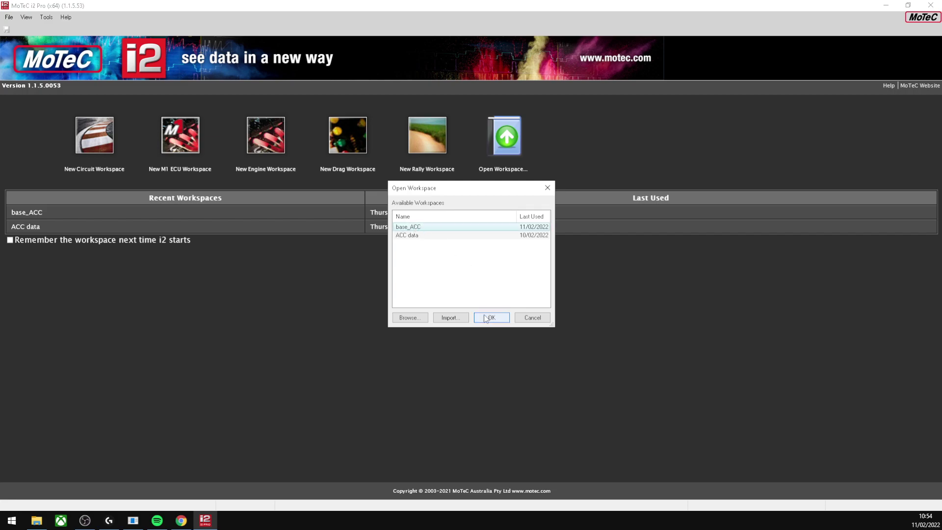
click(501, 317)
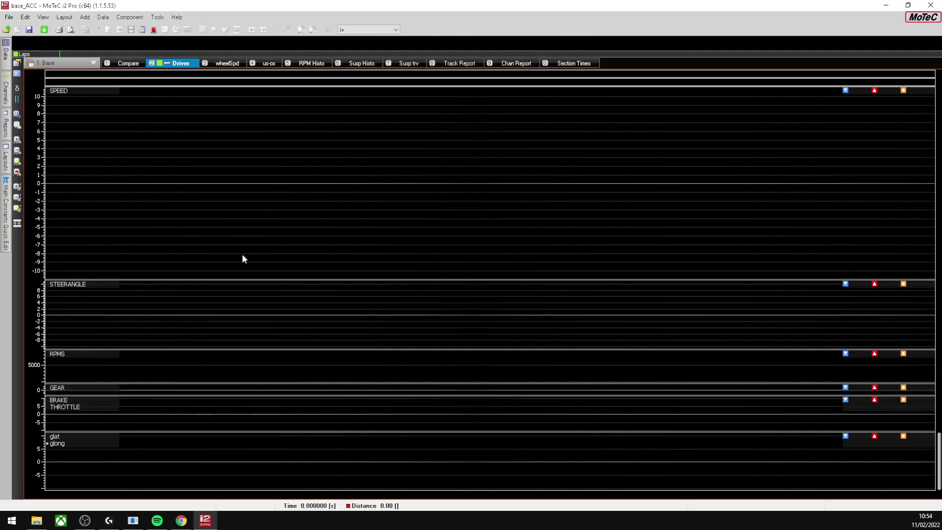
Open the 1:40.317 Zandvoort log from Documents\Assetto Corsa Competizione\MoTeC
click(8, 18)
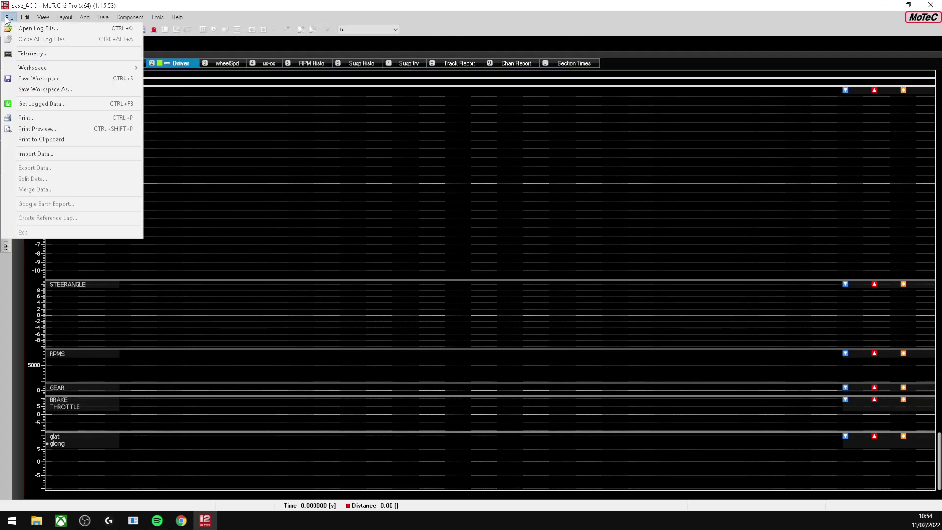
click(51, 29)
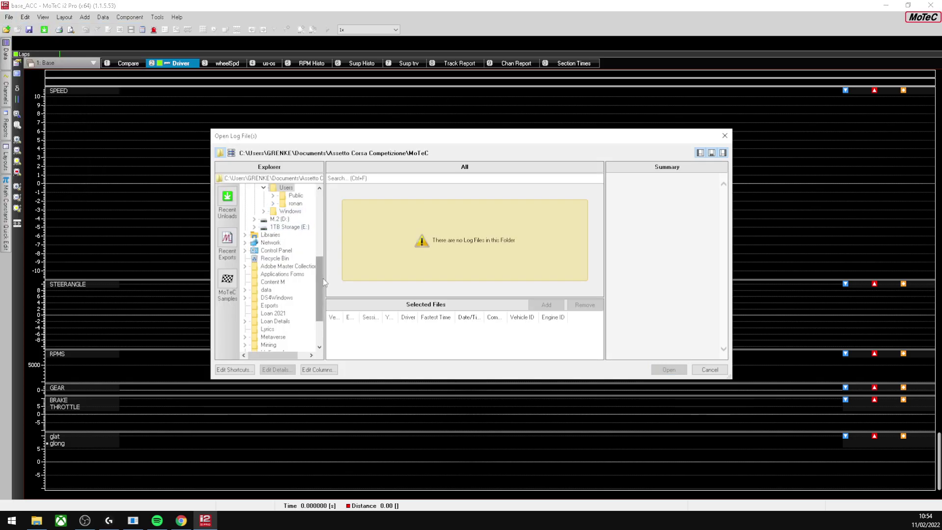
drag(319, 284, 320, 218)
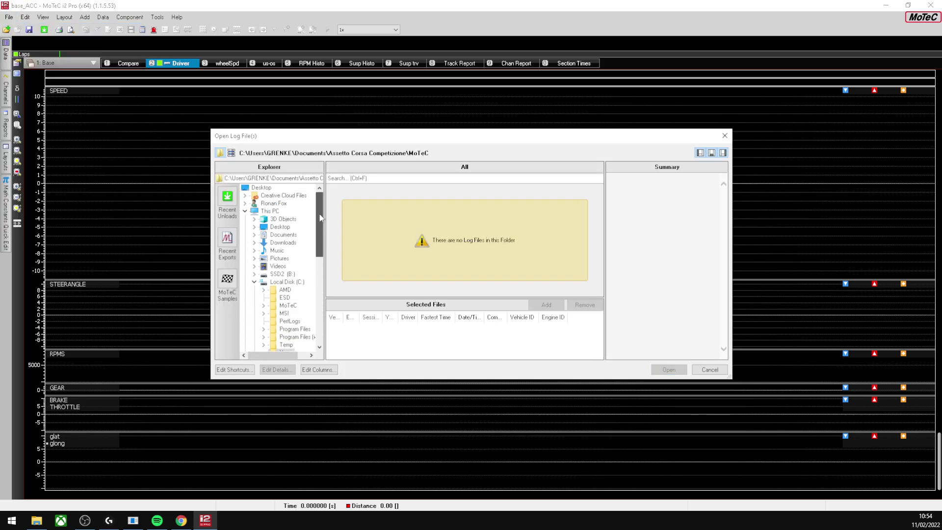
click(285, 235)
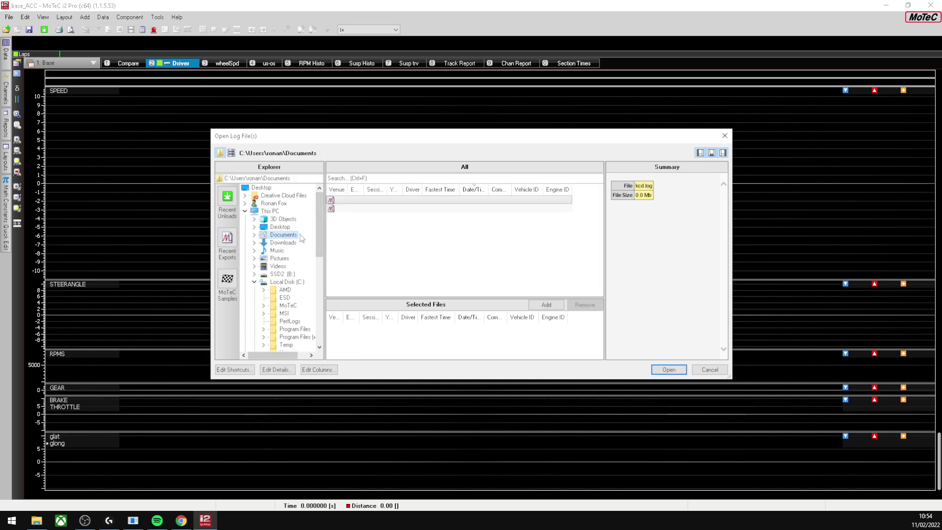
click(254, 234)
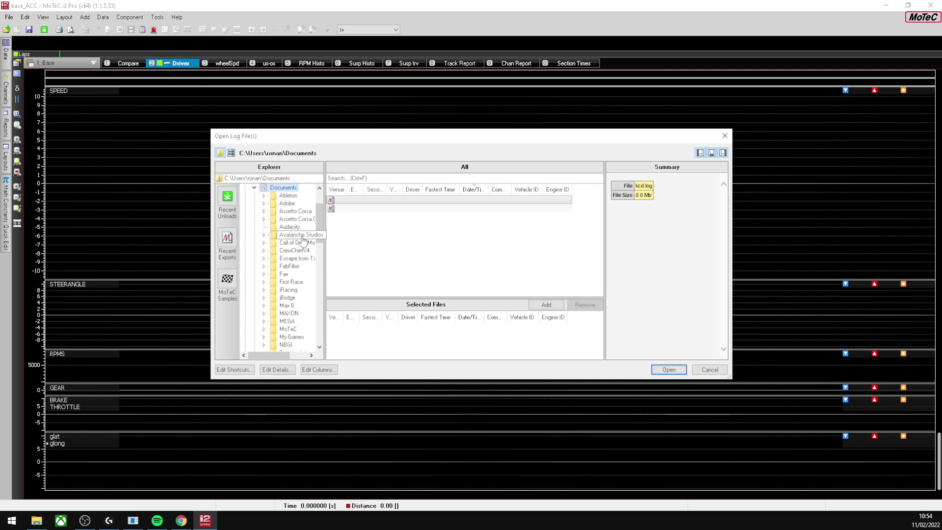
click(263, 219)
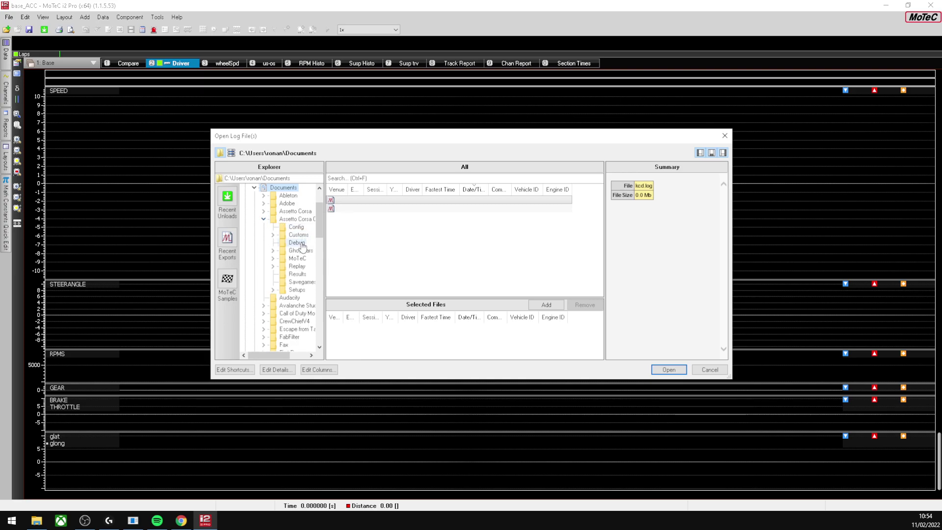
click(299, 259)
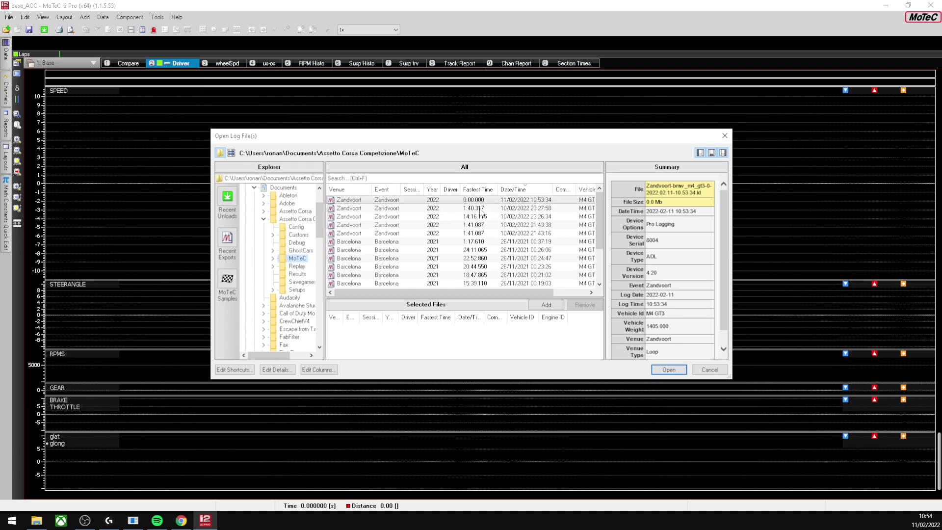
click(480, 209)
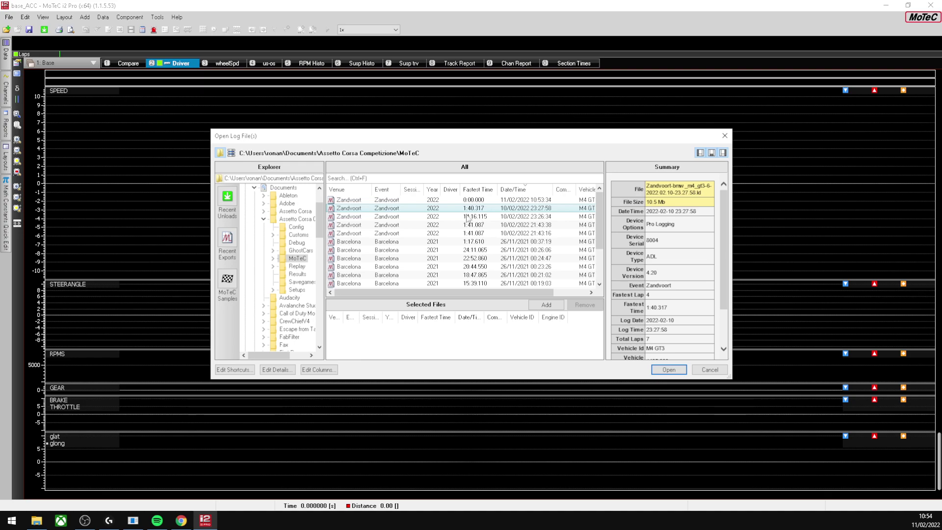
click(668, 370)
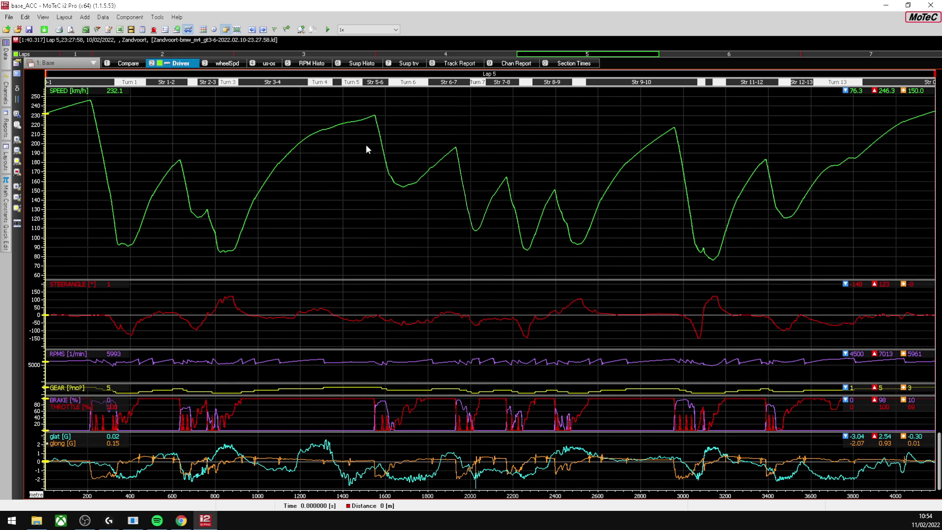
Step through wheelSpd, us-os, RPM Histo, Susp Histo, Susp trv and Track Report, then play the lap
click(232, 63)
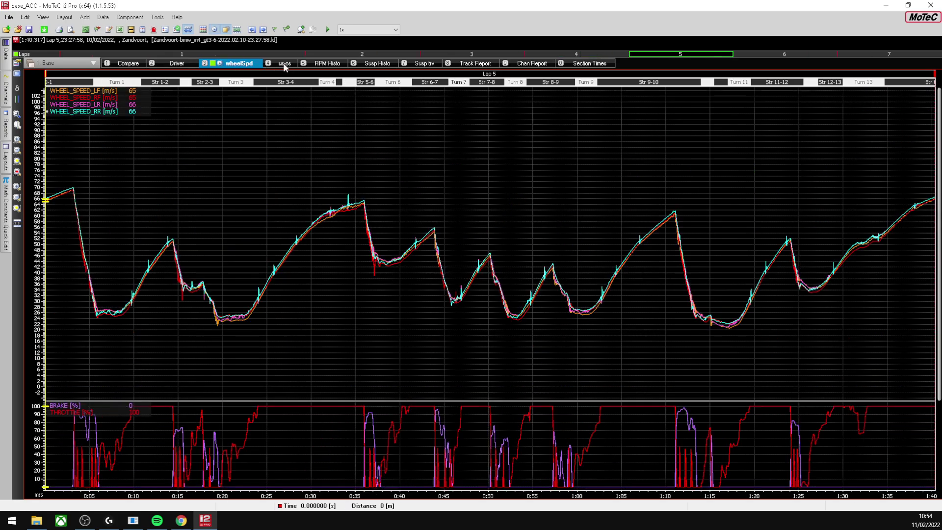
click(285, 64)
click(339, 64)
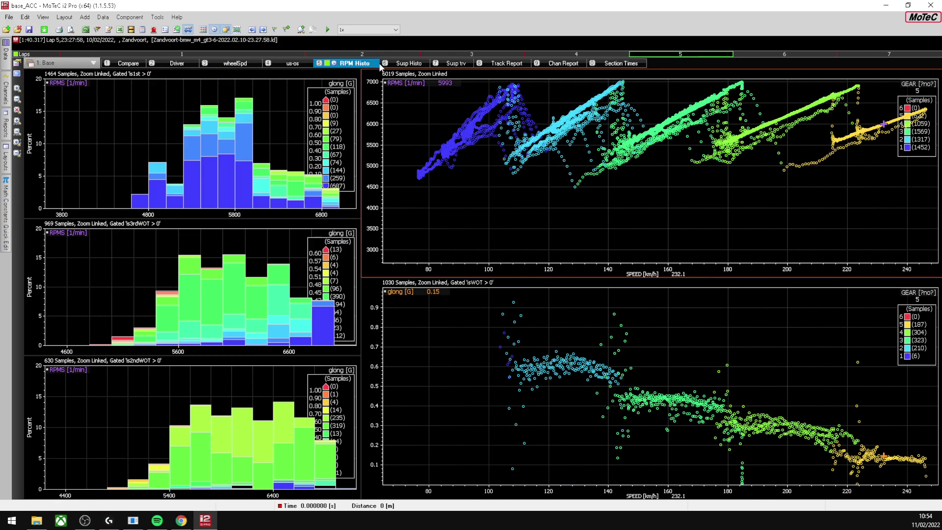
click(407, 64)
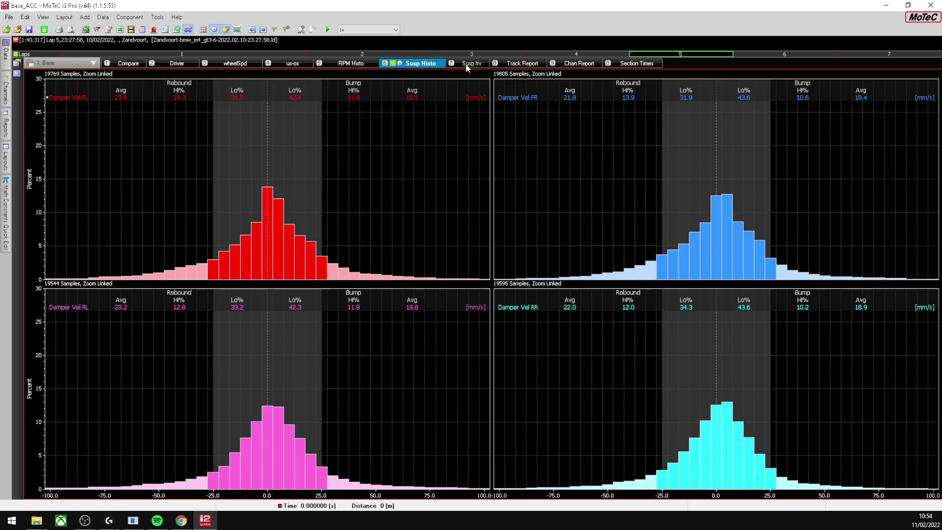
click(469, 64)
click(542, 65)
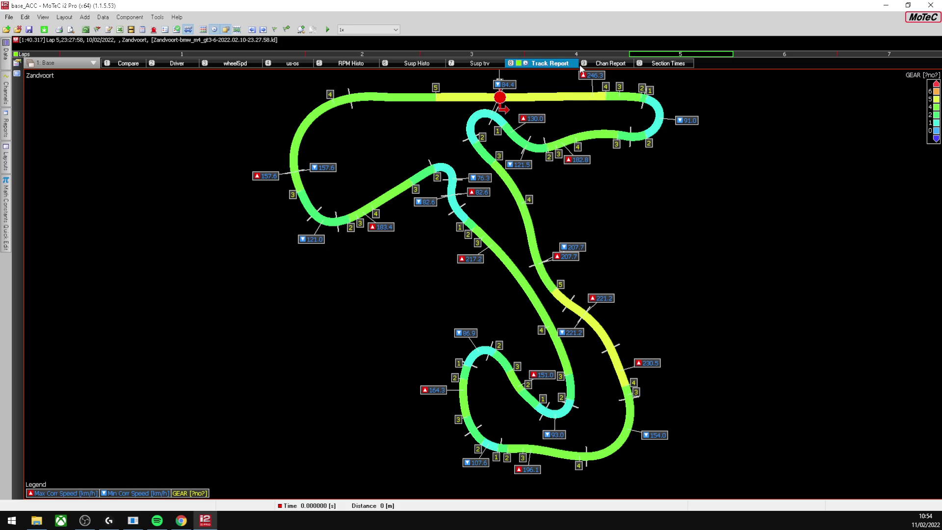
click(328, 30)
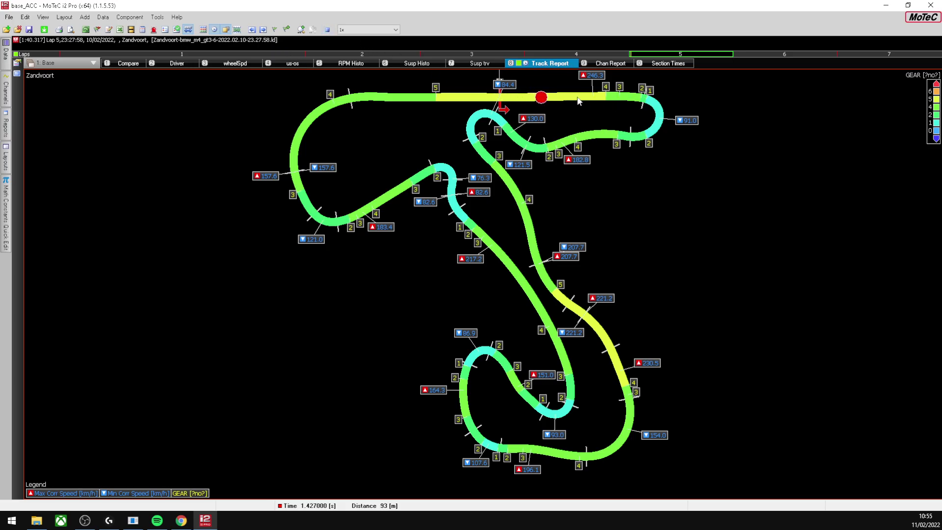